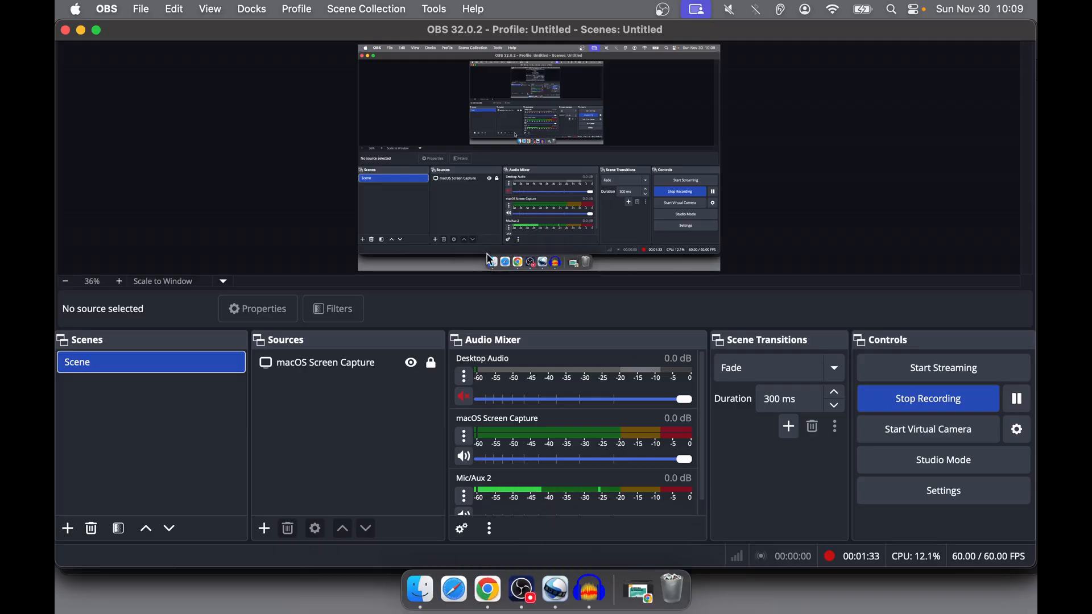
- Switch to Finder and select the recording 2025-11-29_22-33-24.mp4 in the v1 folder
left_click(431, 535)
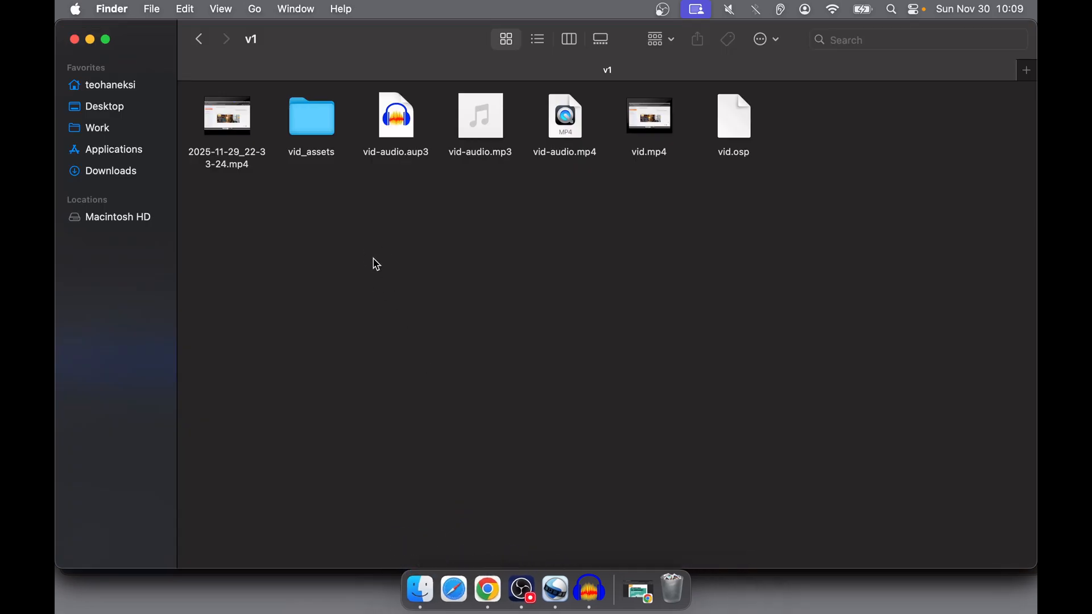
left_click(227, 164)
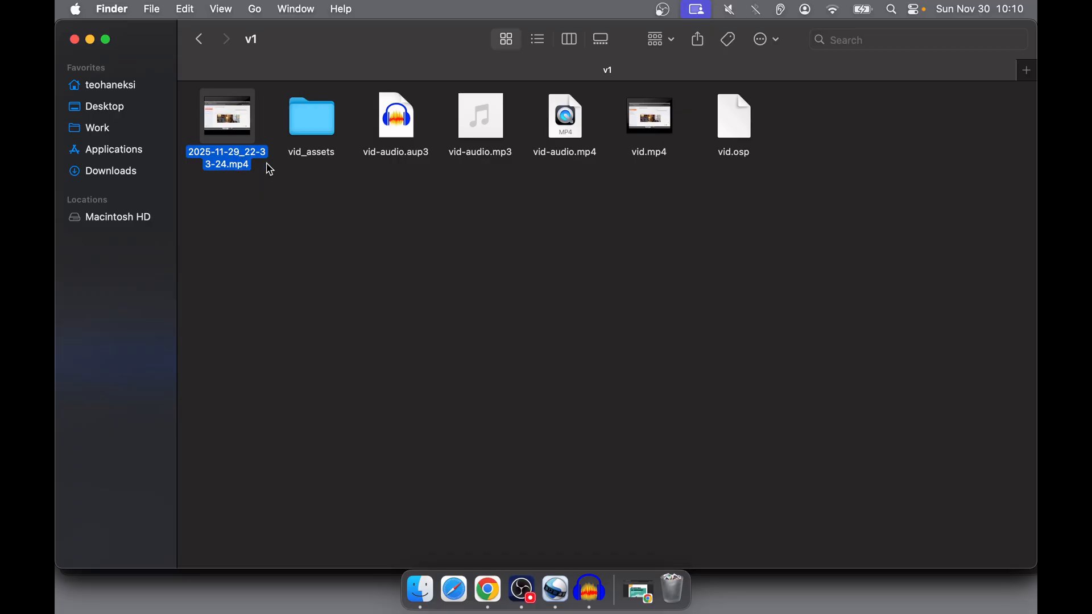
- Switch to OpenShot Video Editor and open the project vid.osp from the v1 folder
left_click(554, 606)
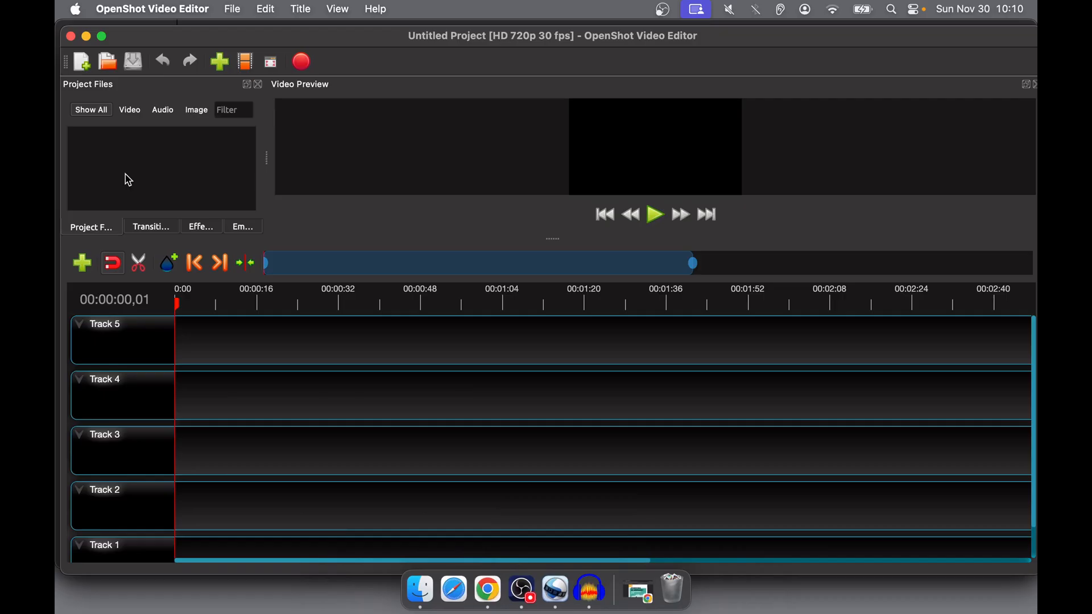
left_click_drag(122, 29, 117, 24)
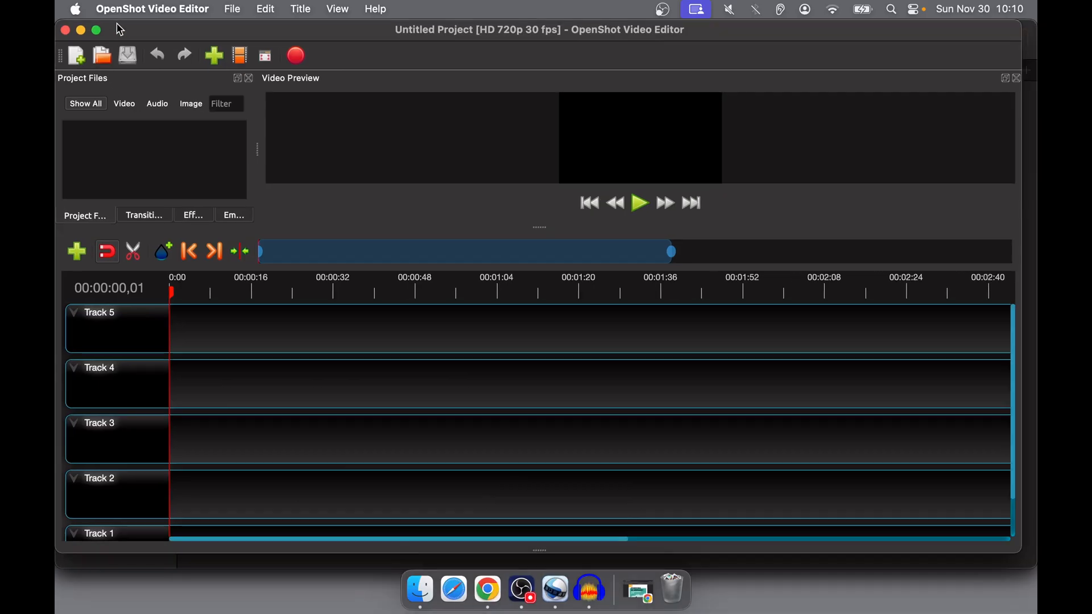
left_click(235, 10)
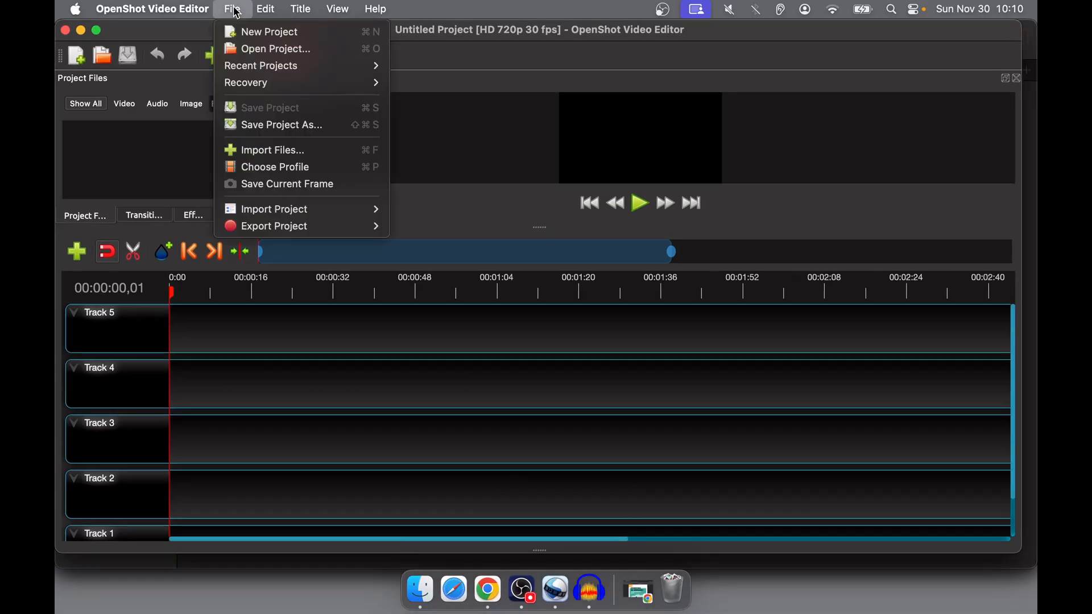
left_click(257, 50)
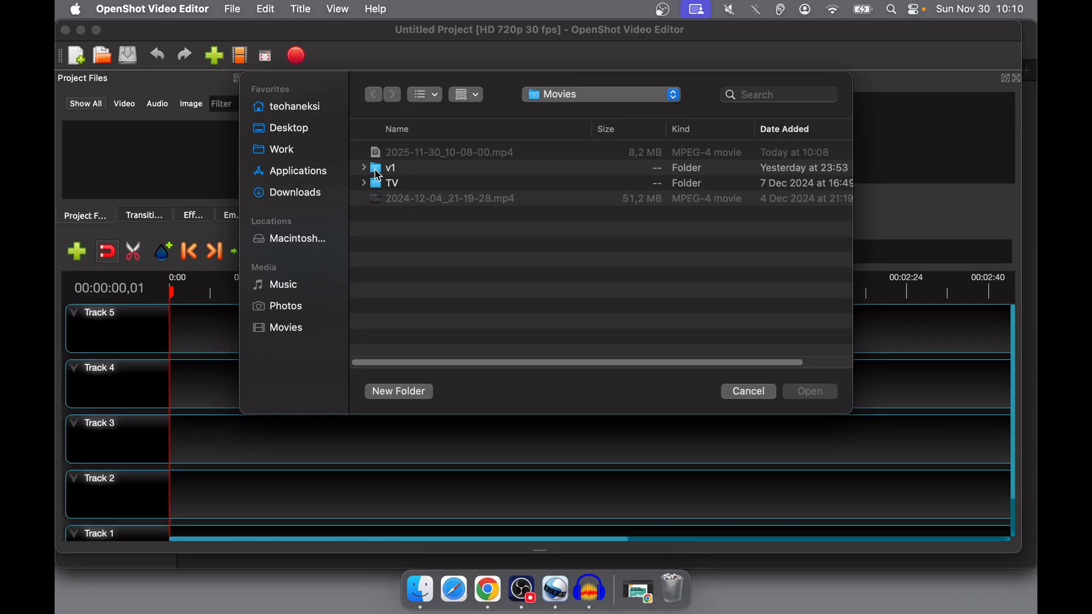
double_click(378, 170)
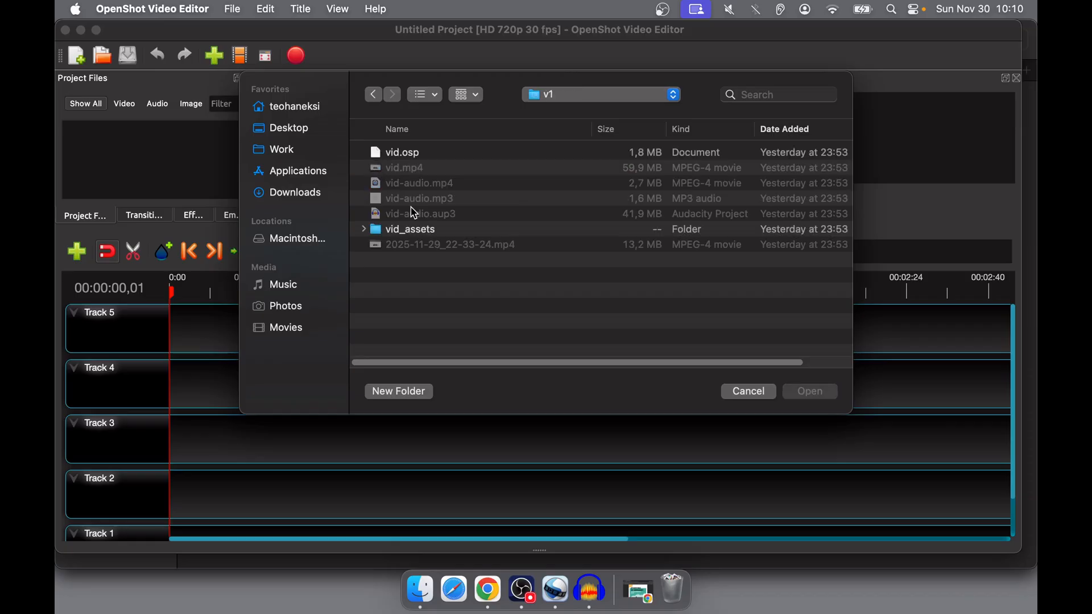
left_click(419, 158)
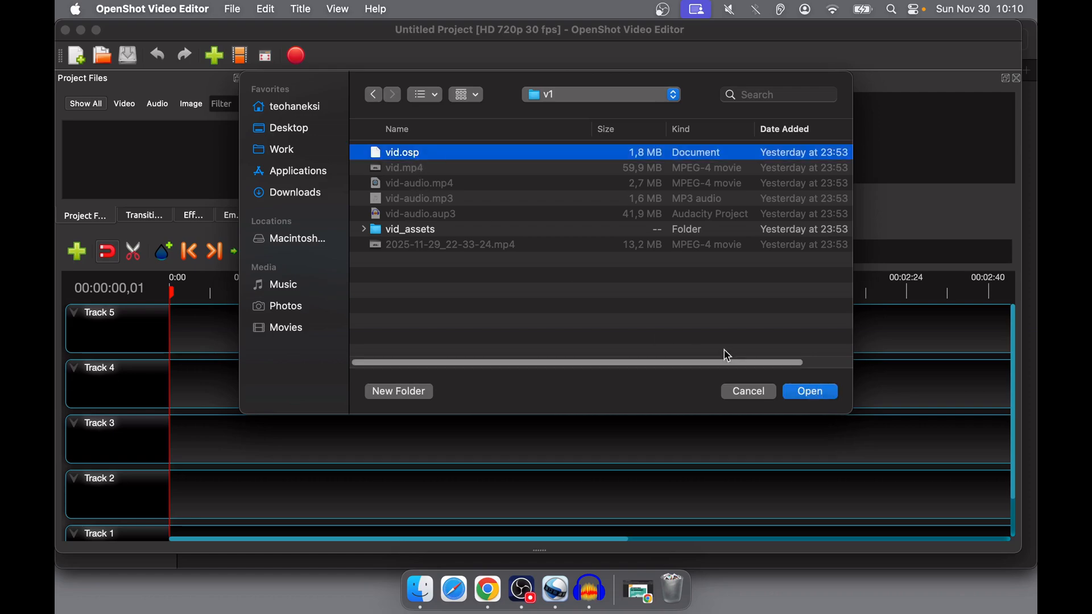
left_click(810, 392)
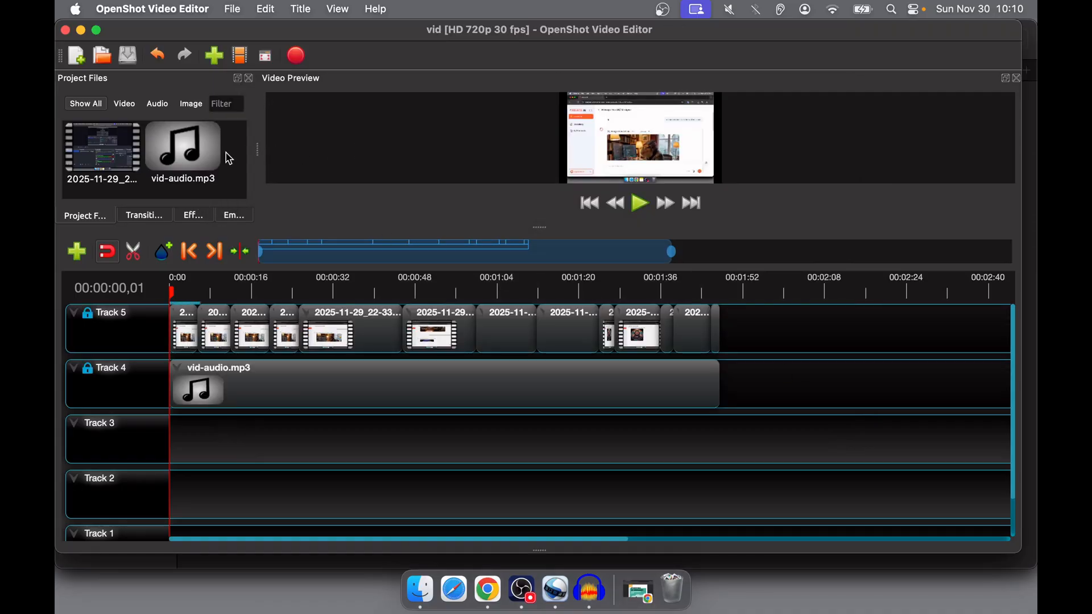
right_click(233, 166)
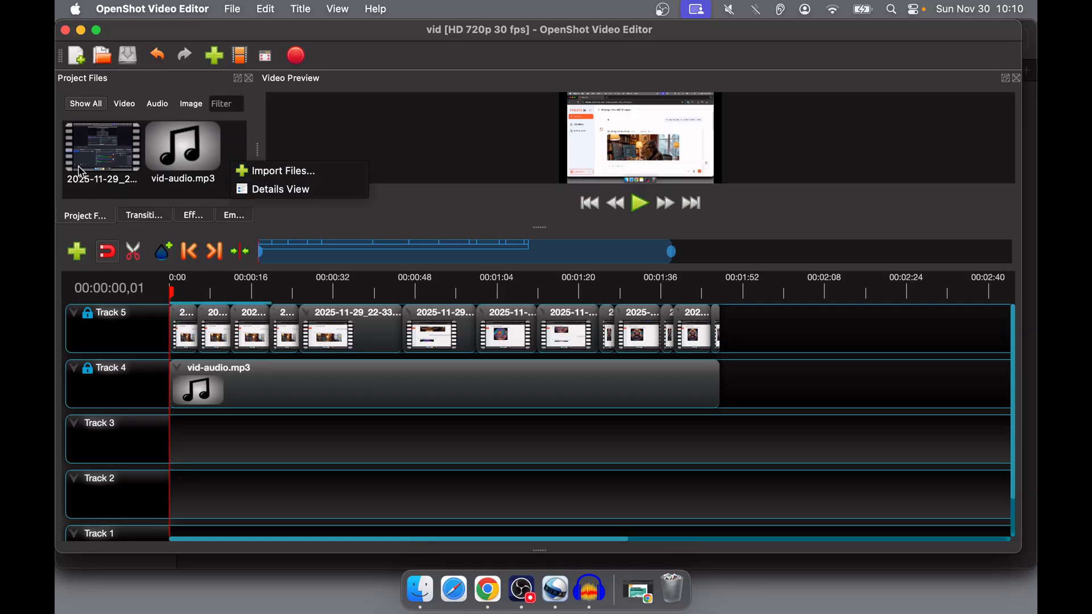
left_click(762, 323)
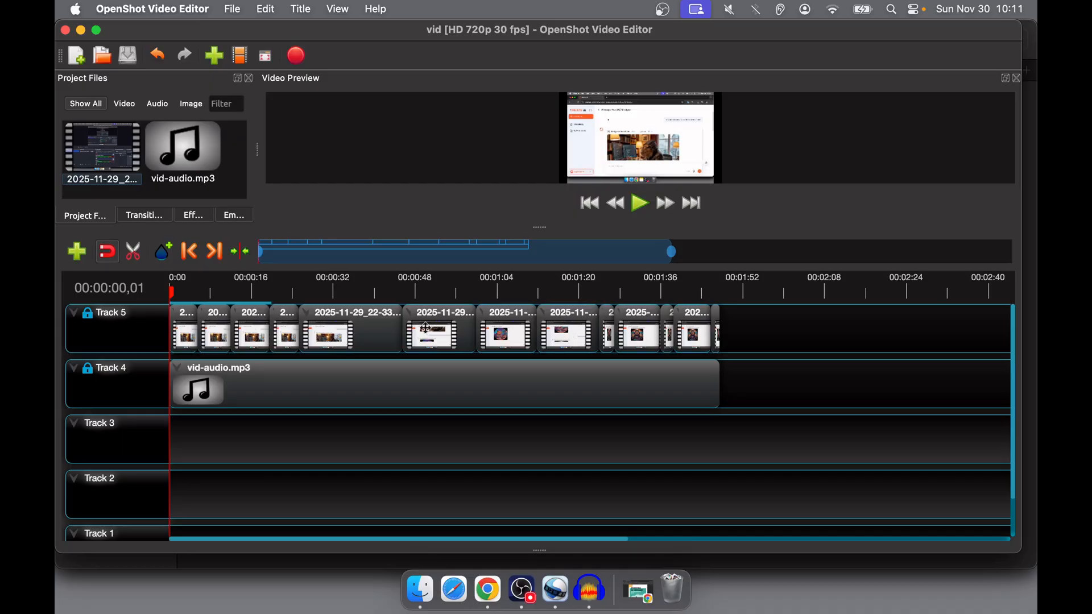
- Unlock Track 5 so that its video clips can be edited
left_click(347, 324)
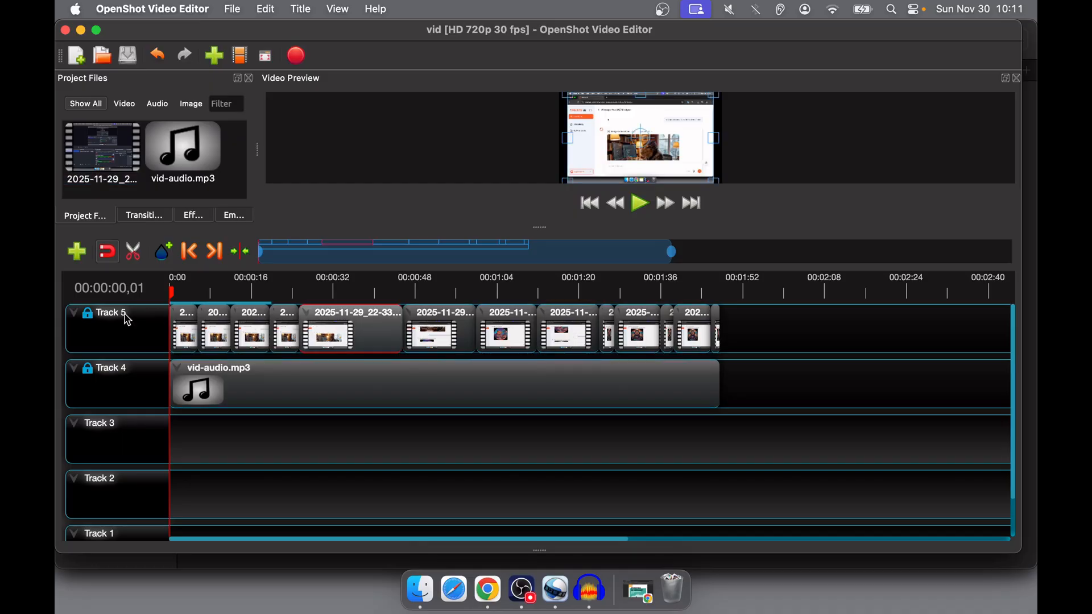
right_click(97, 317)
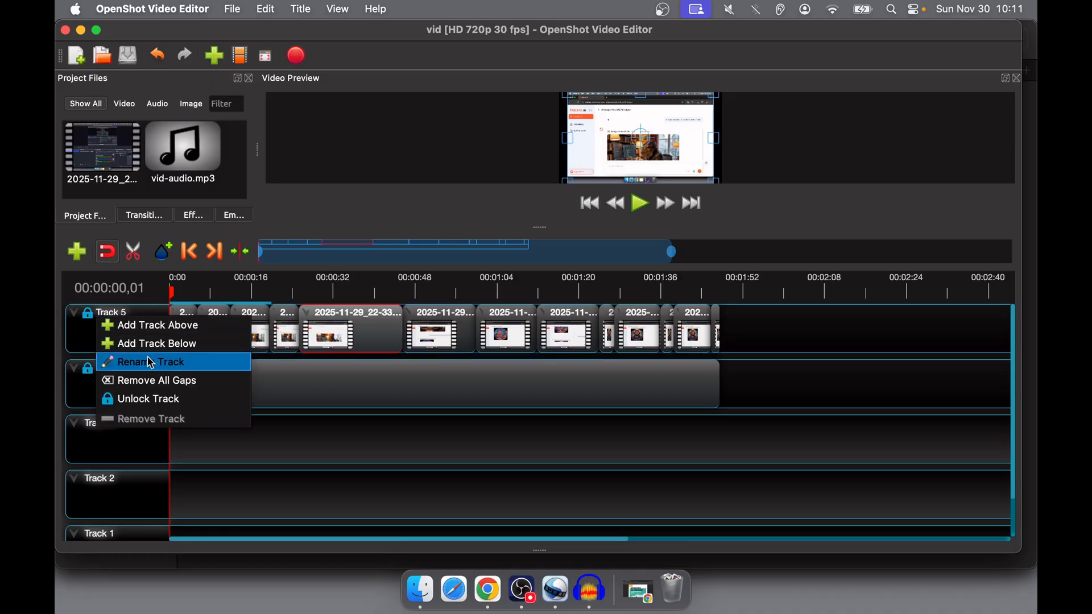
left_click(142, 399)
- Move the fifth clip on Track 5 to about 00:01:55 and save the project with the playhead over that clip at 00:02:03,19
left_click_drag(350, 329, 808, 325)
left_click(785, 289)
left_click(803, 286)
key("ctrl+s")
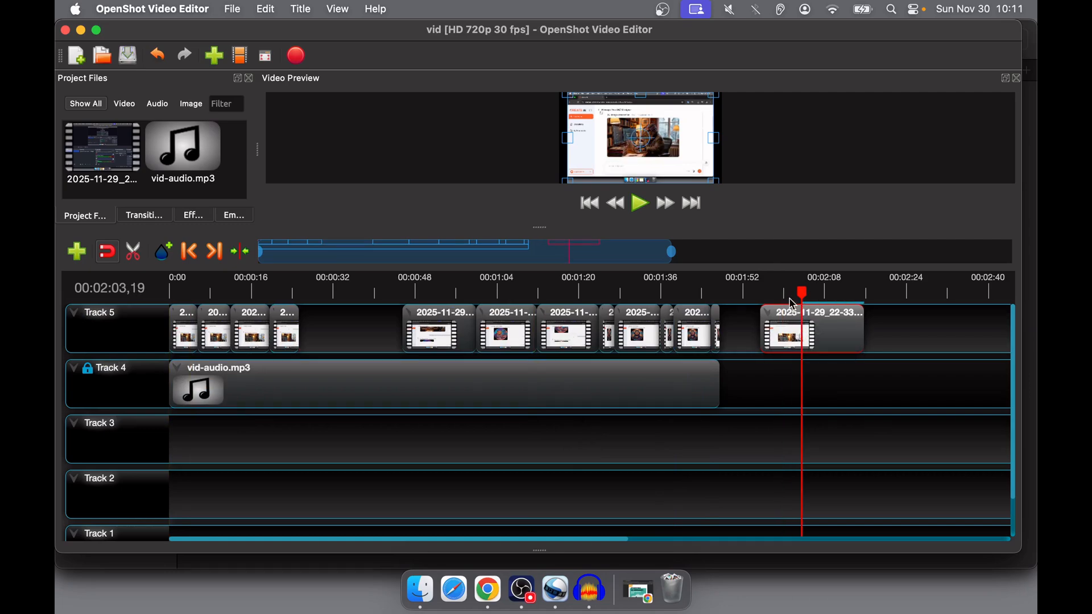
- Examine the Slice options for the clip under the playhead on Track 5
right_click(825, 335)
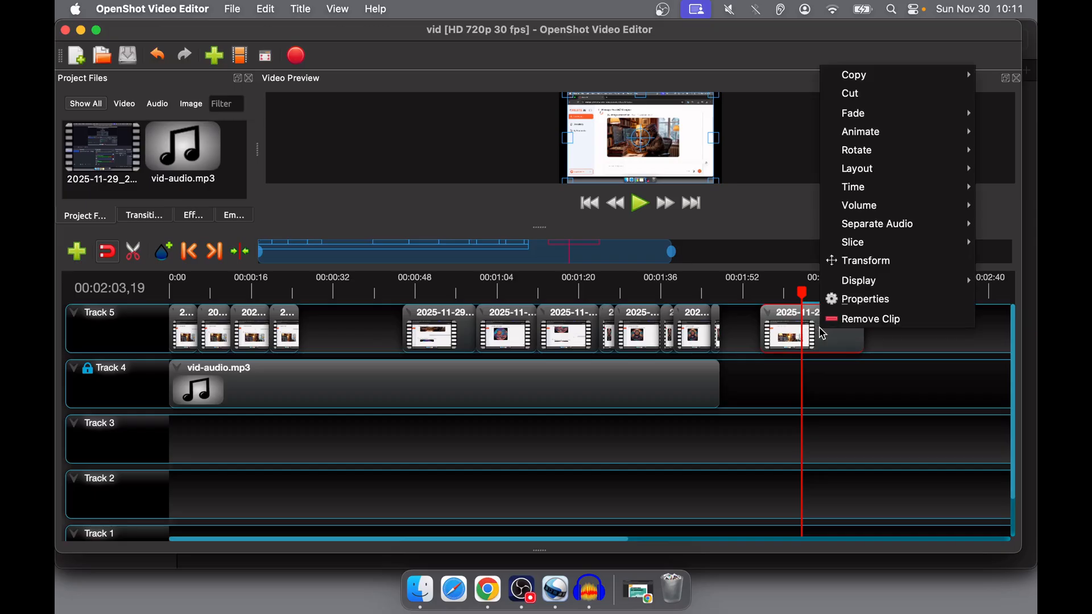
mouse_move(867, 242)
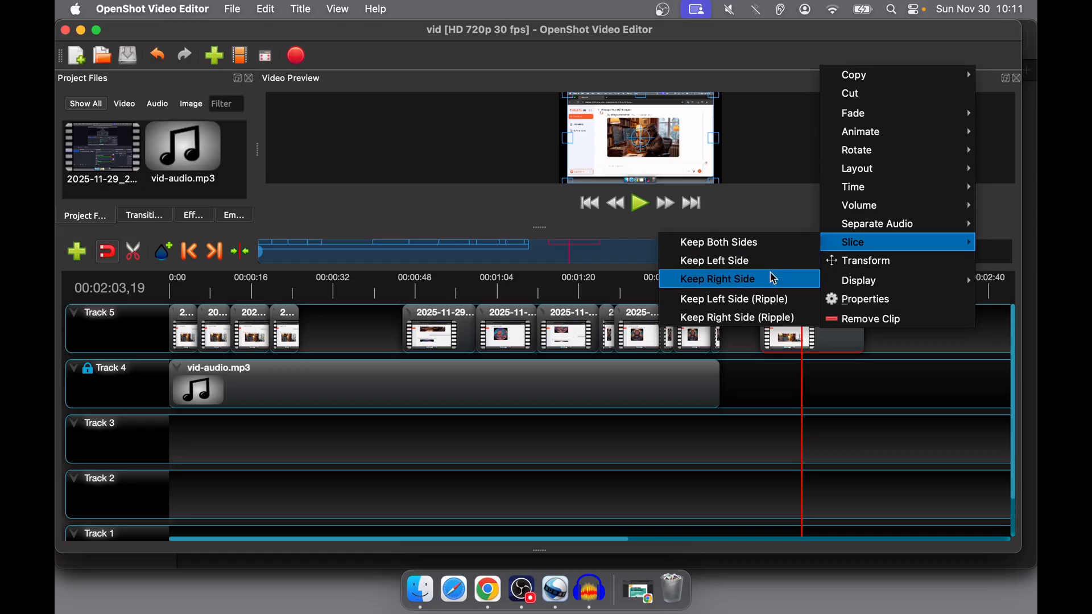
left_click(738, 393)
- Move the separated clip back into the gap after the fourth clip on Track 5 and deselect it
left_click_drag(828, 330, 363, 322)
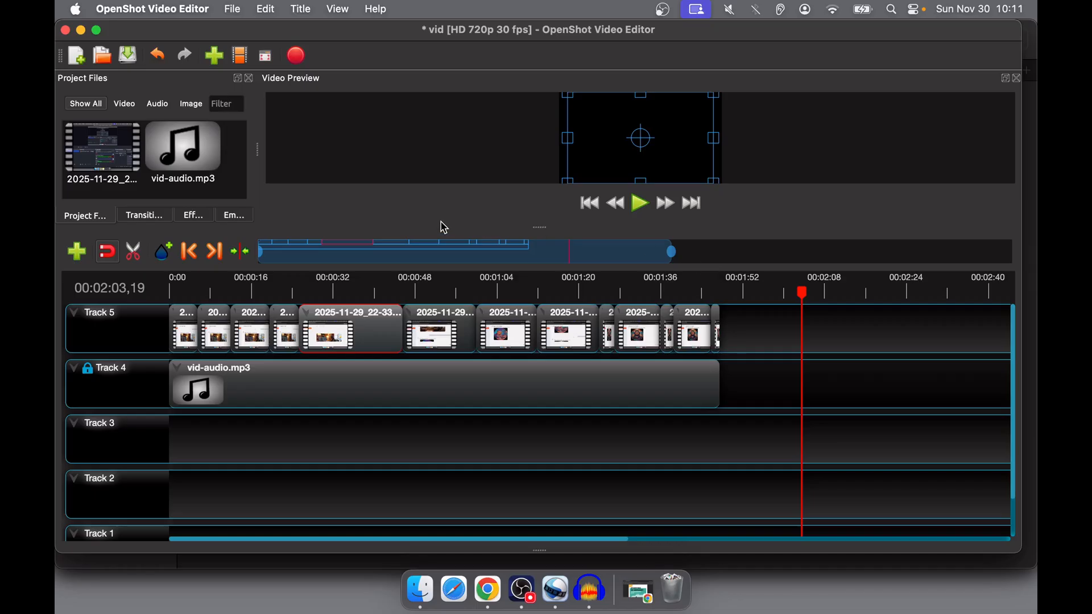
left_click(760, 330)
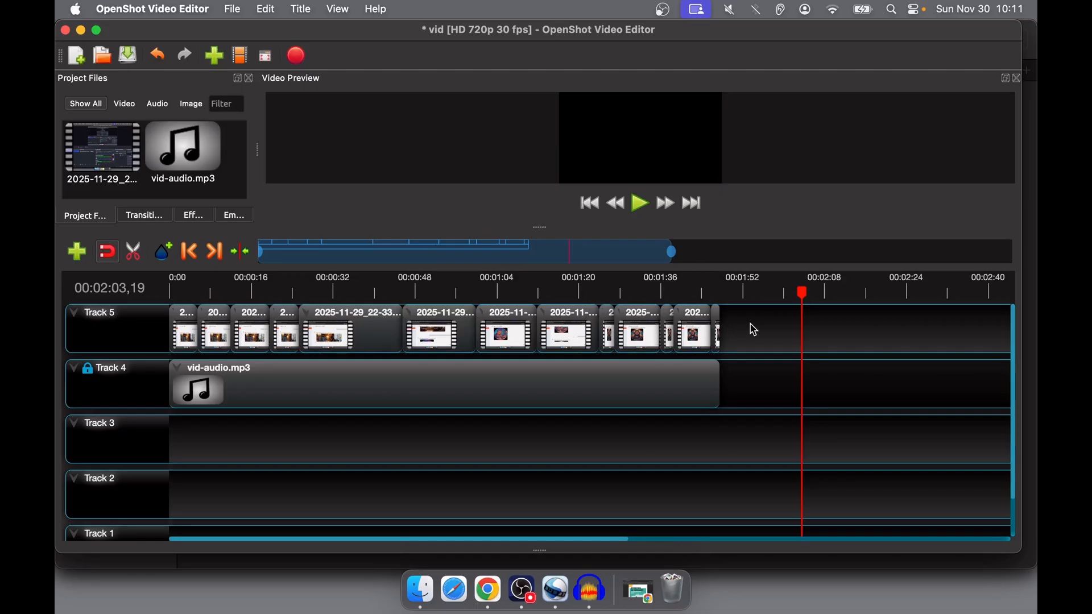
- Examine the Separate Audio options for the fifth clip on Track 5
right_click(364, 334)
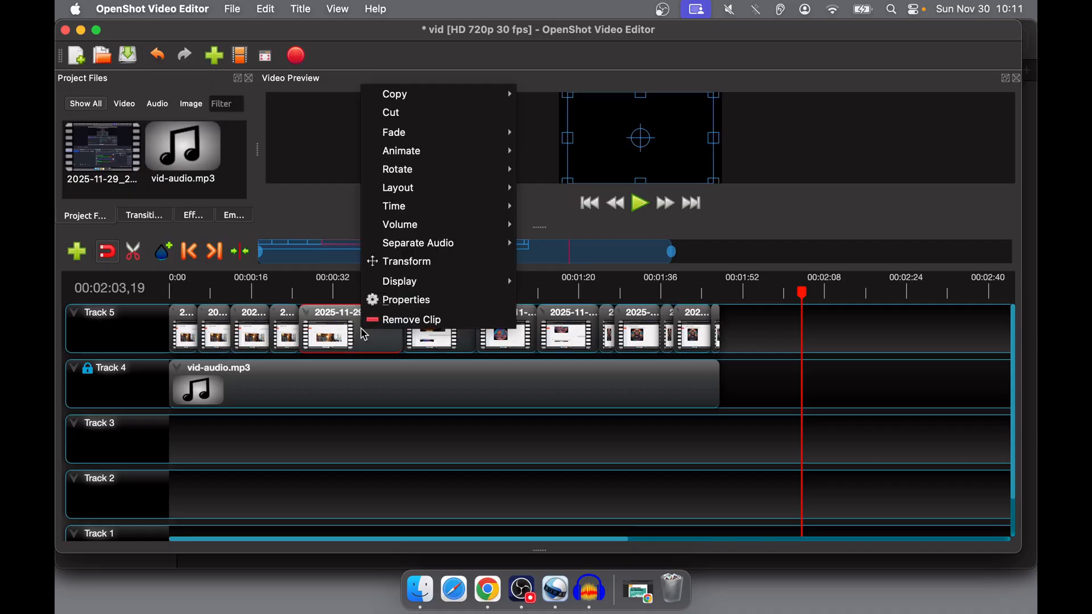
mouse_move(449, 246)
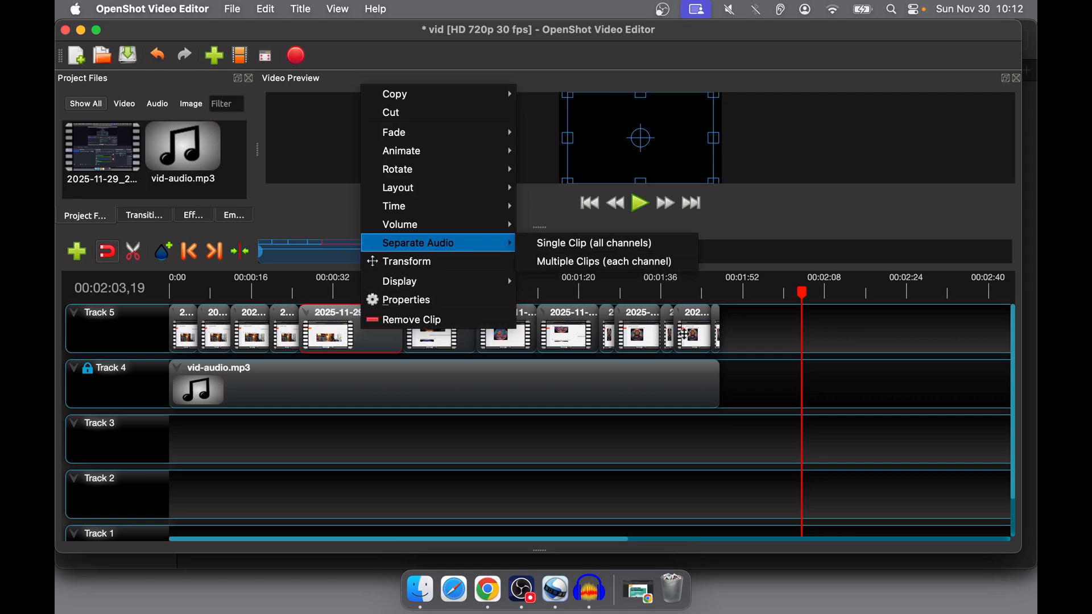
left_click(760, 387)
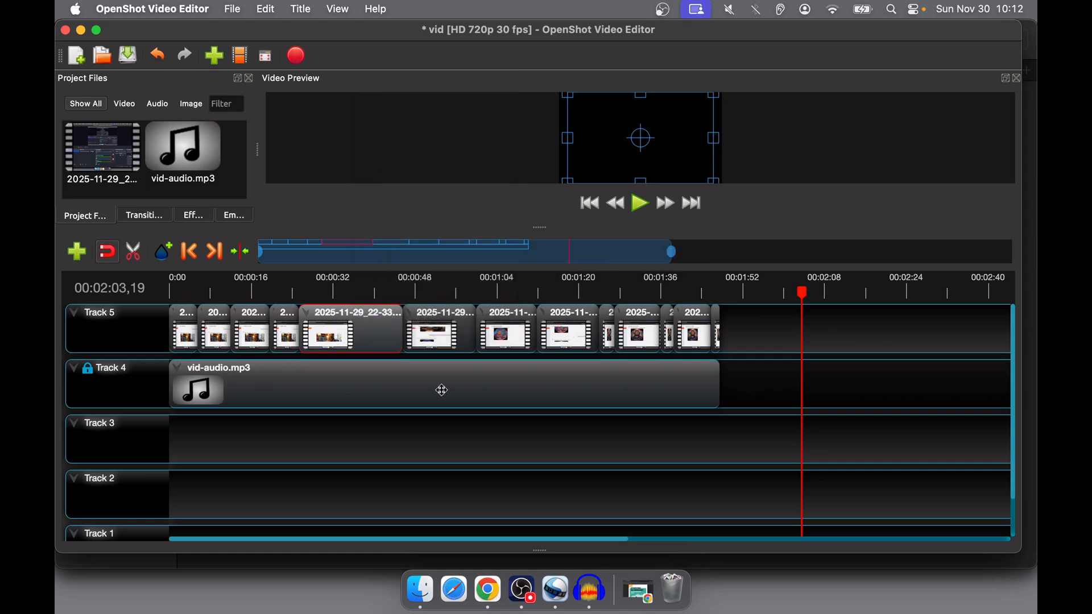
- Examine the advanced Export To choices in the video export settings, then leave without exporting
left_click(299, 55)
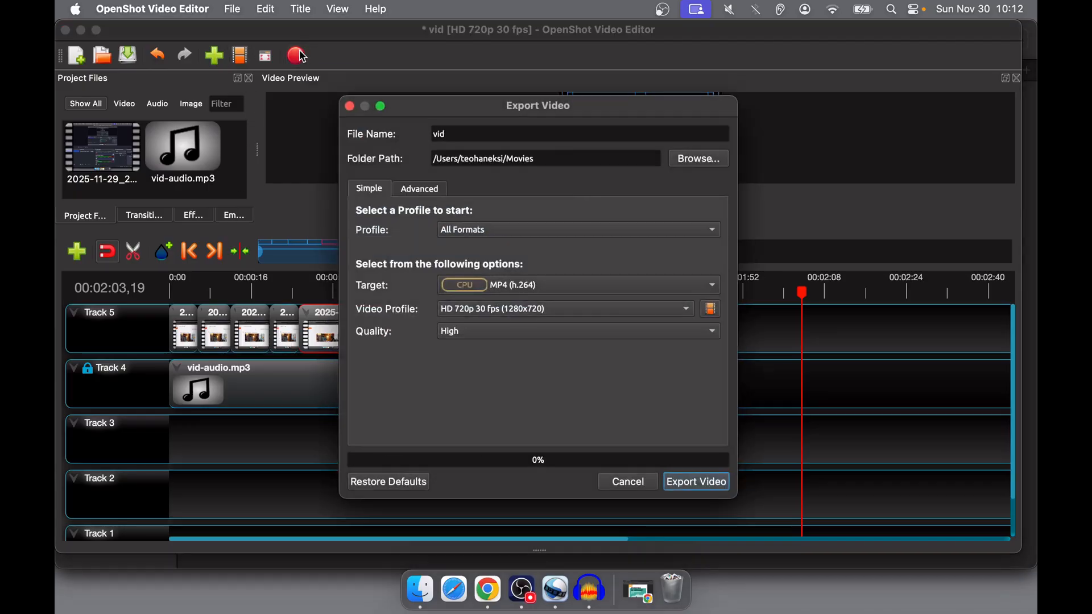
left_click(419, 190)
left_click(489, 243)
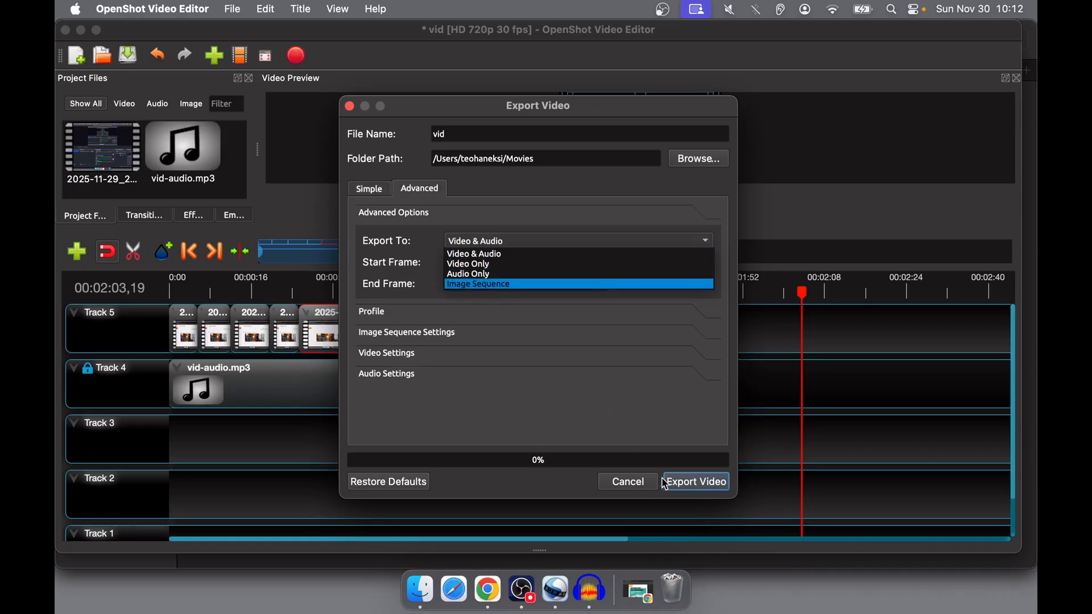
left_click(641, 490)
left_click(616, 487)
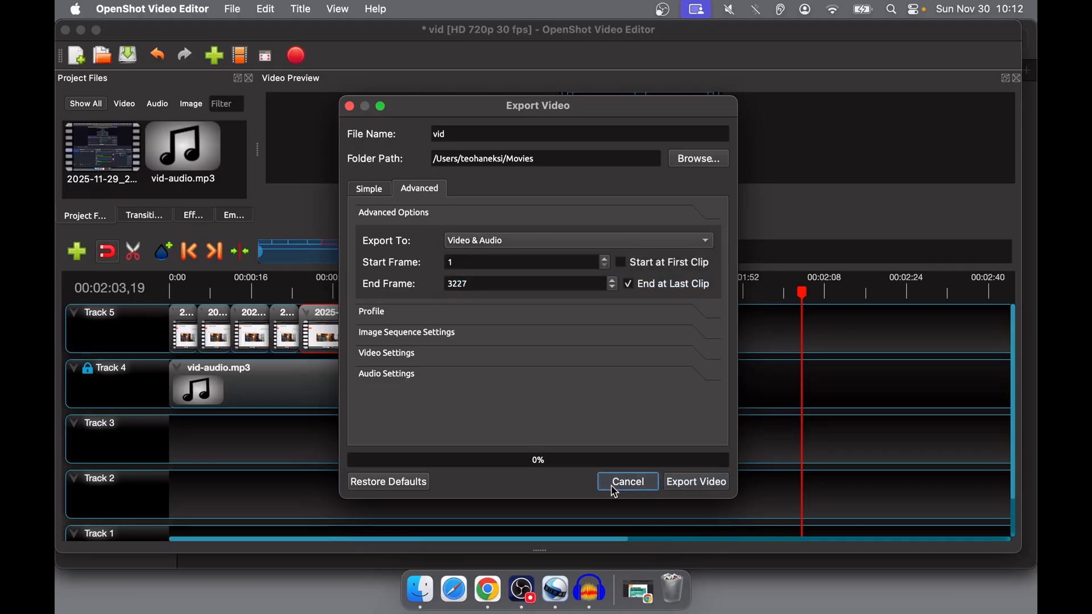
- Switch to Audacity and open the project vid-audio.aup3 from the v1 folder
left_click(604, 593)
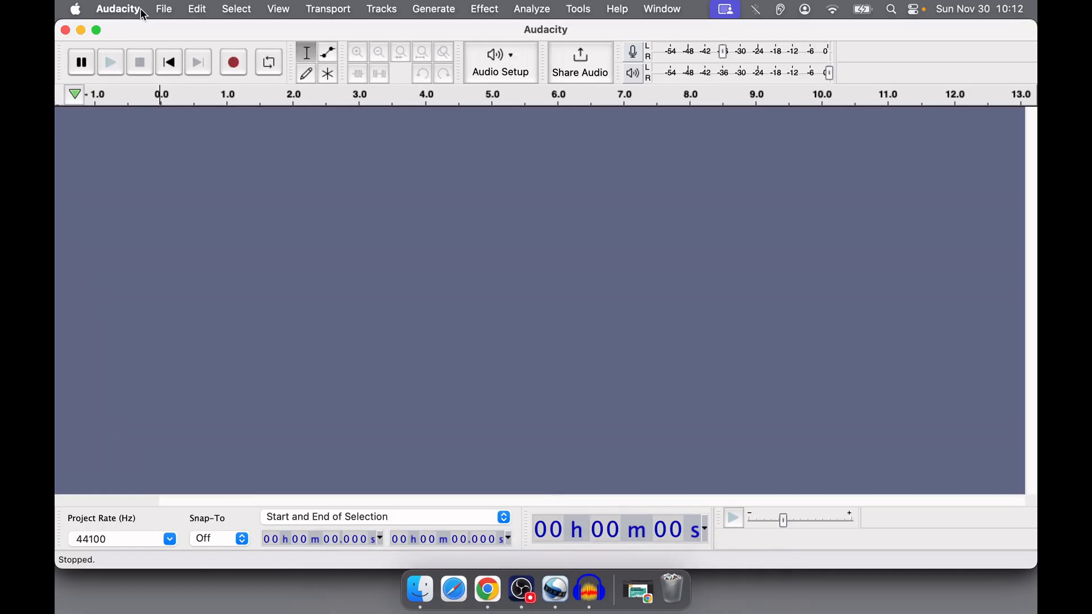
left_click(160, 10)
left_click(172, 52)
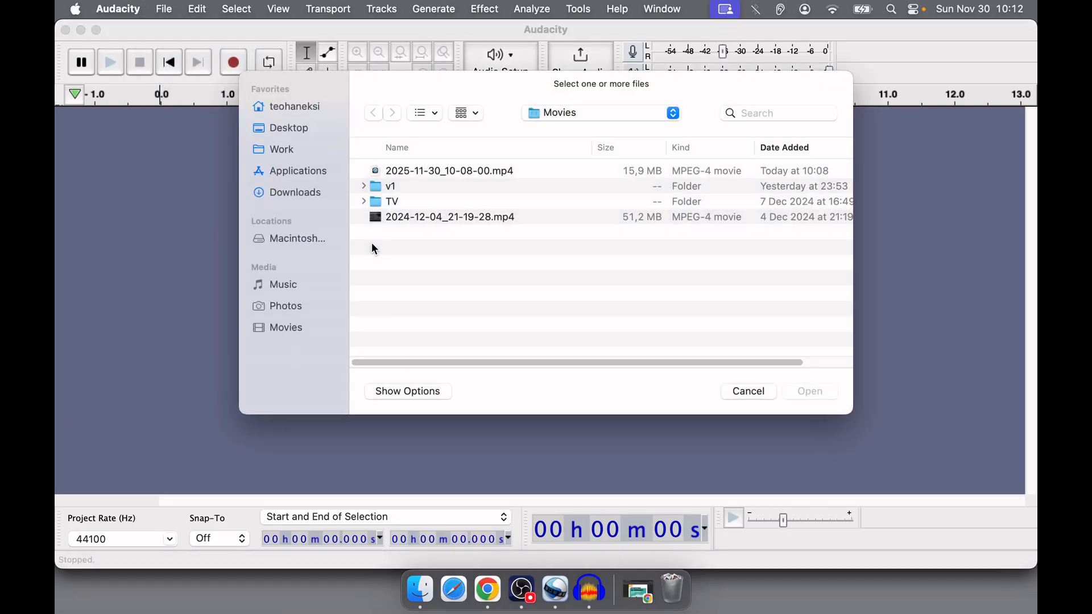
left_click(364, 186)
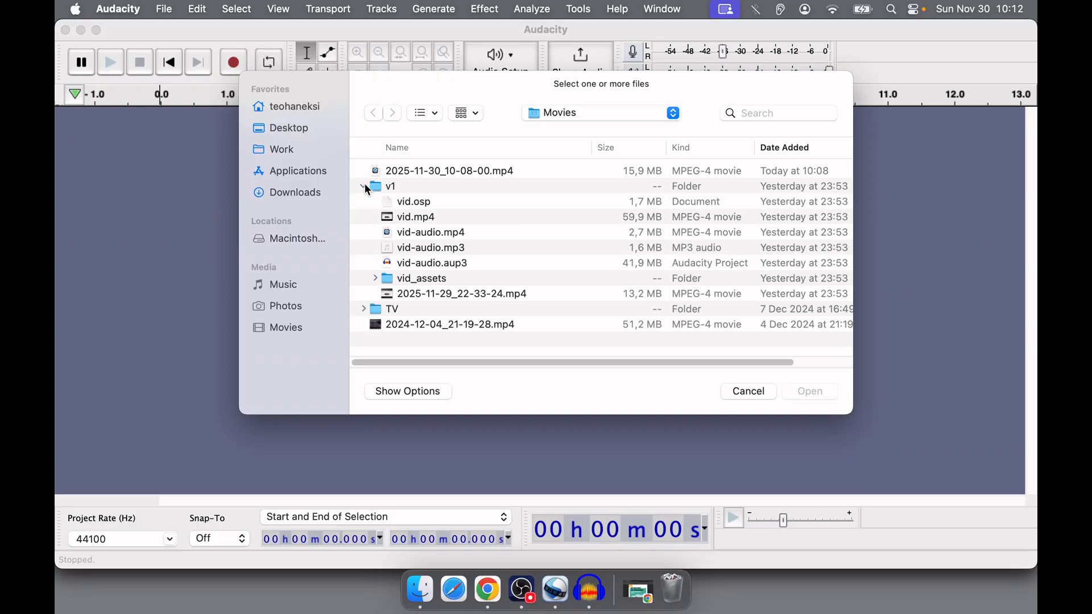
double_click(422, 264)
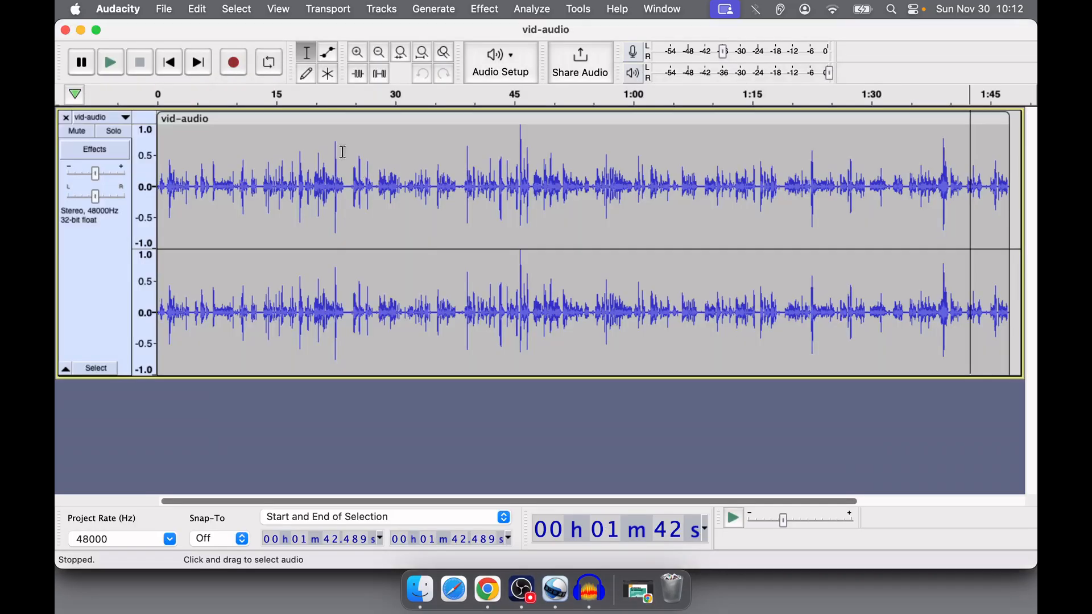
- Select the whole vid-audio track and examine the Noise Reduction settings without applying them
left_click(233, 156)
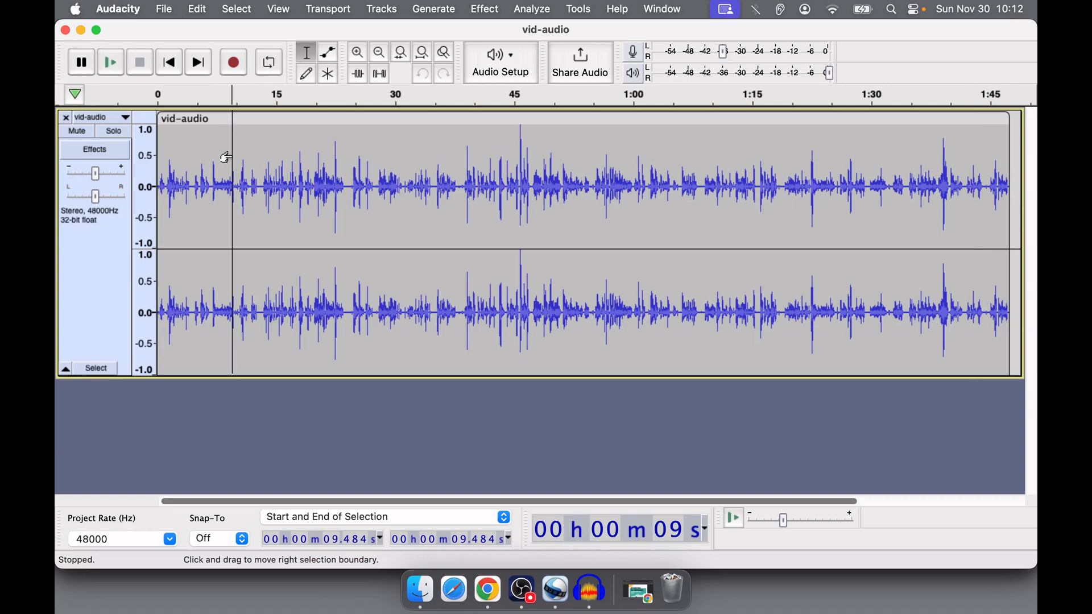
key("super+a")
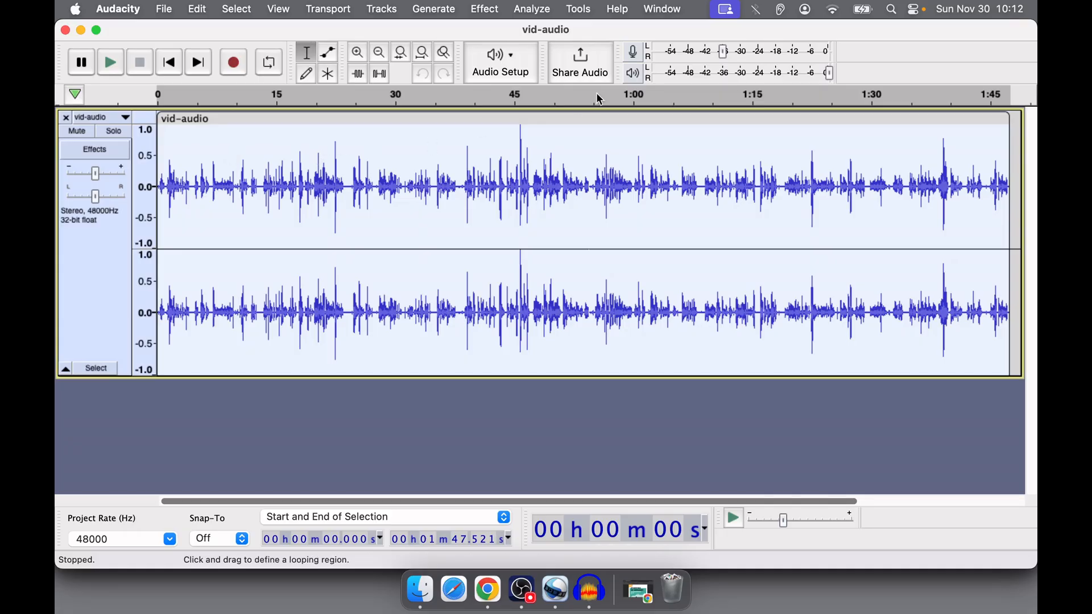
left_click(482, 19)
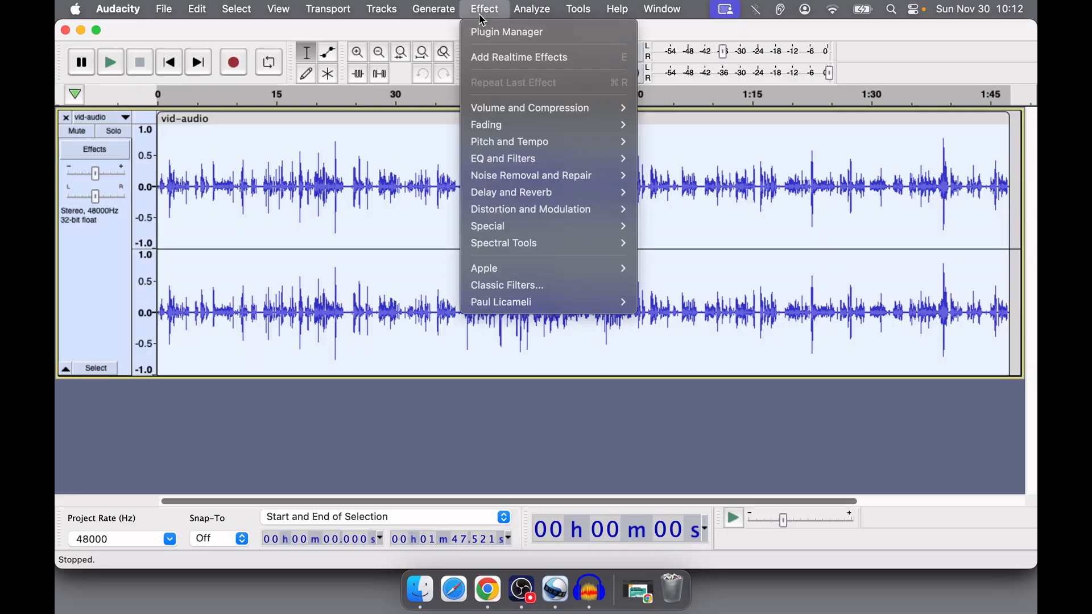
mouse_move(568, 182)
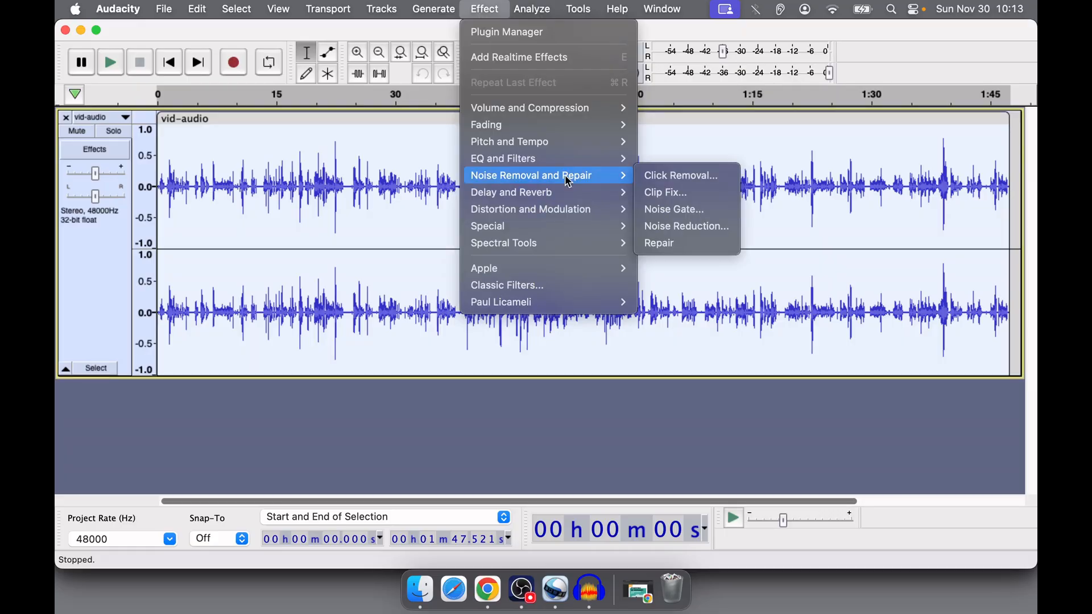
left_click(686, 227)
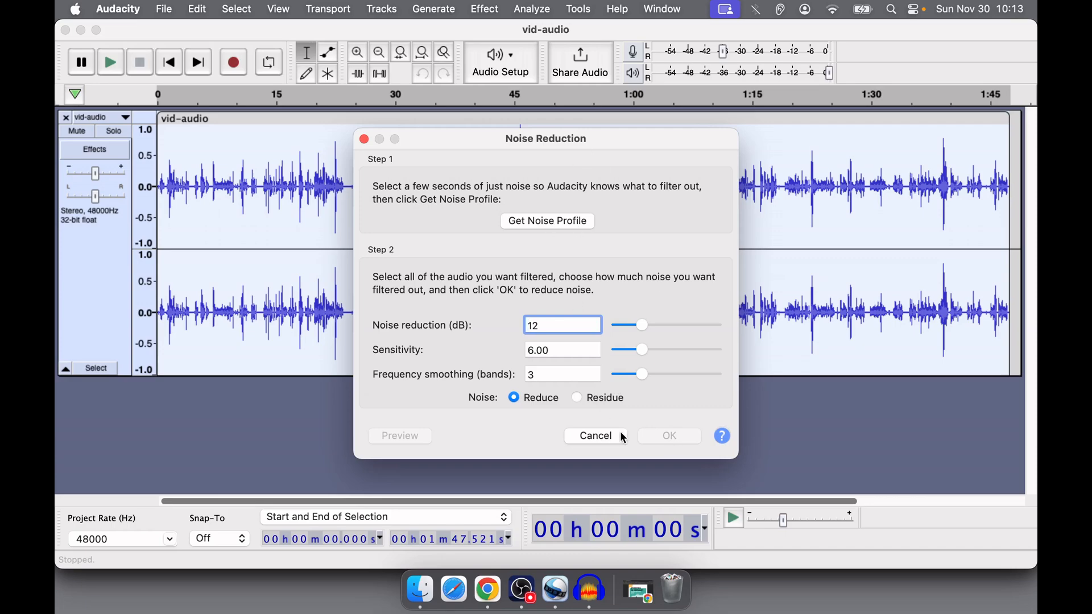
left_click(597, 437)
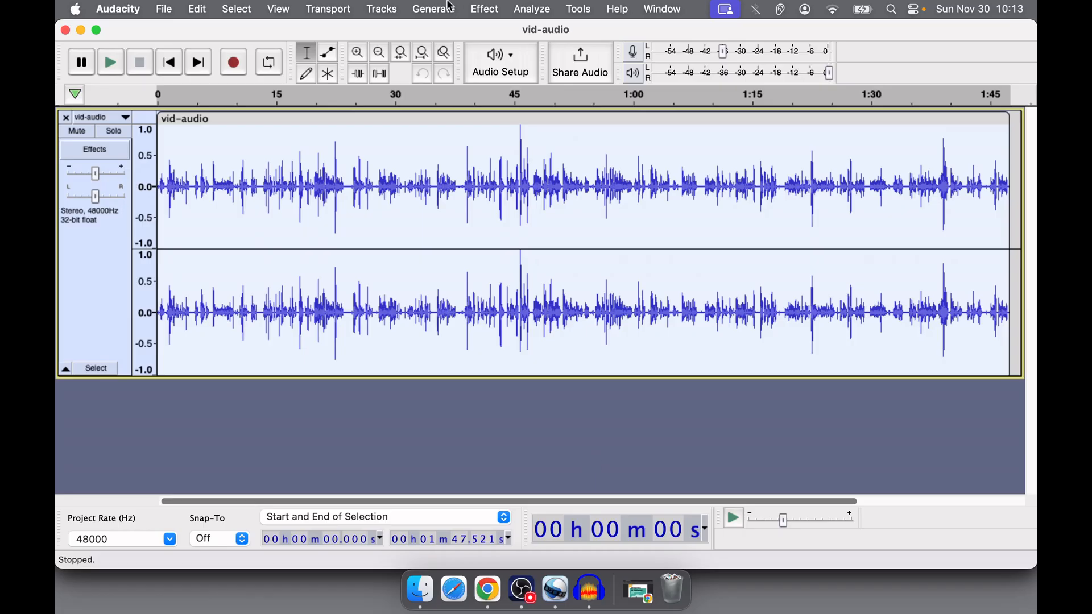
- Examine the Amplify effect's amplification and new peak amplitude settings for the selected vid-audio track, then leave without applying them
left_click(483, 8)
mouse_move(558, 115)
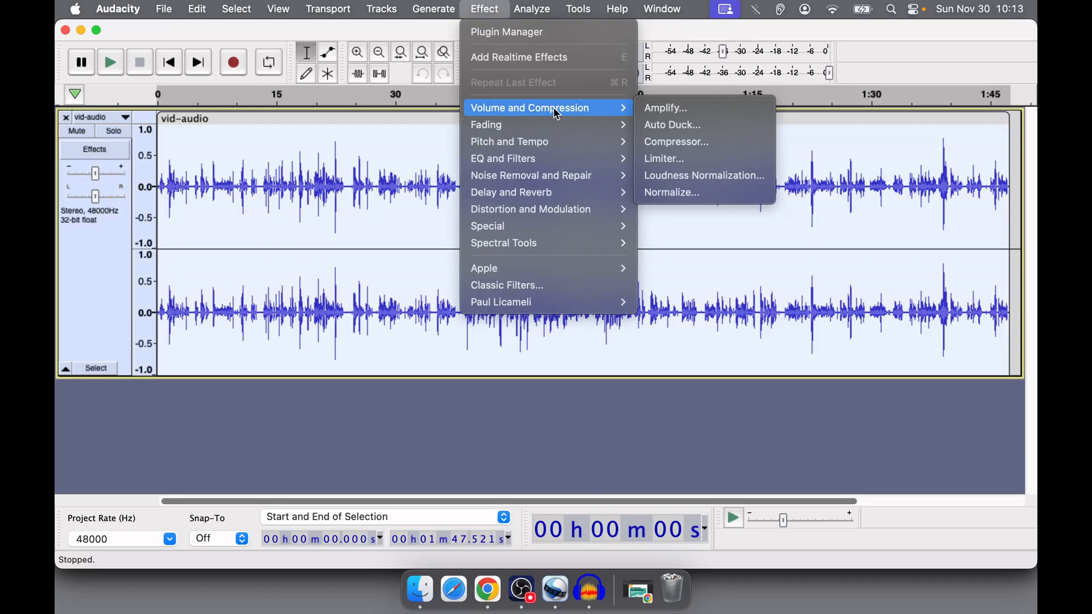
left_click(683, 109)
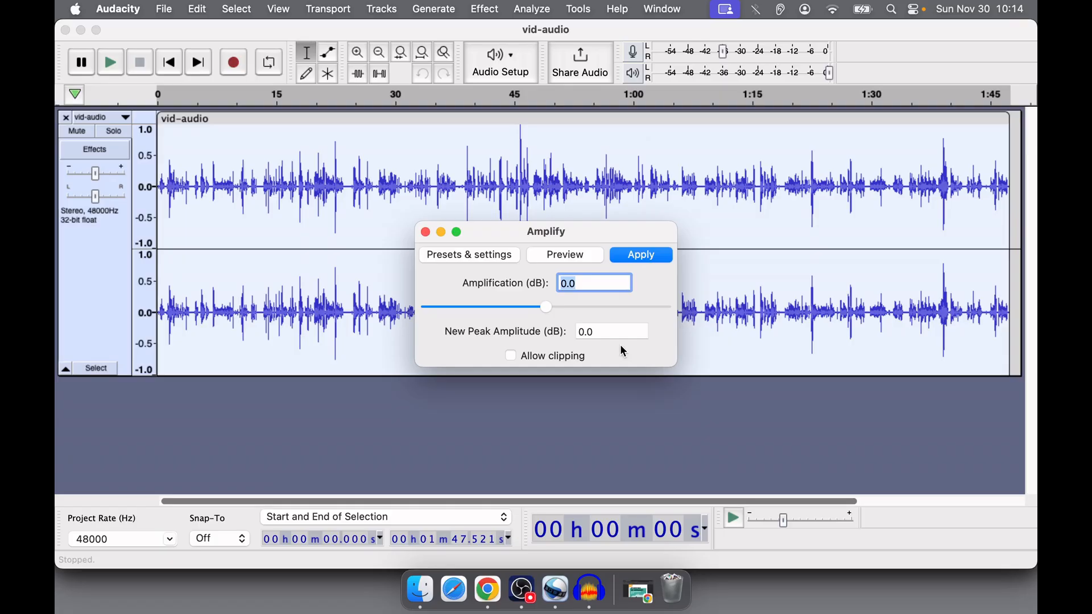
left_click(611, 333)
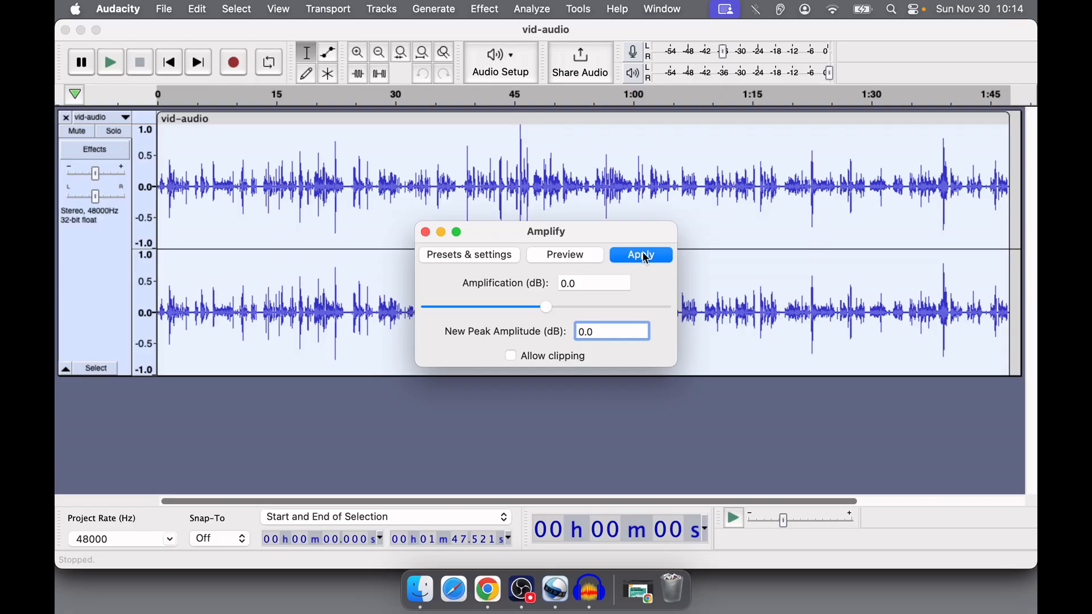
left_click(425, 233)
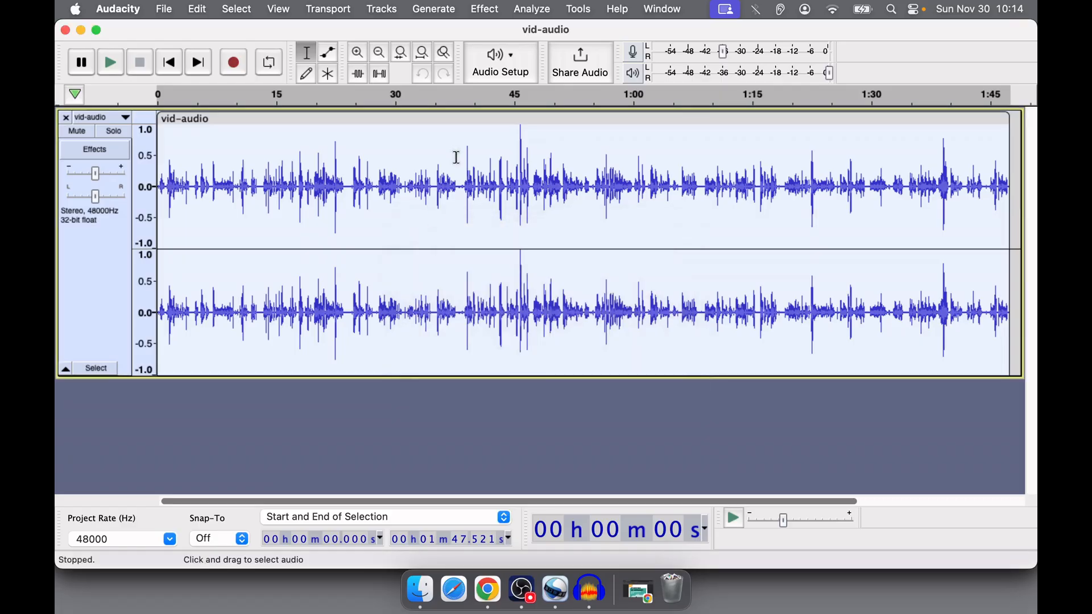
- Examine the Compressor effect's settings for the selected vid-audio track, then leave without applying them
left_click(486, 10)
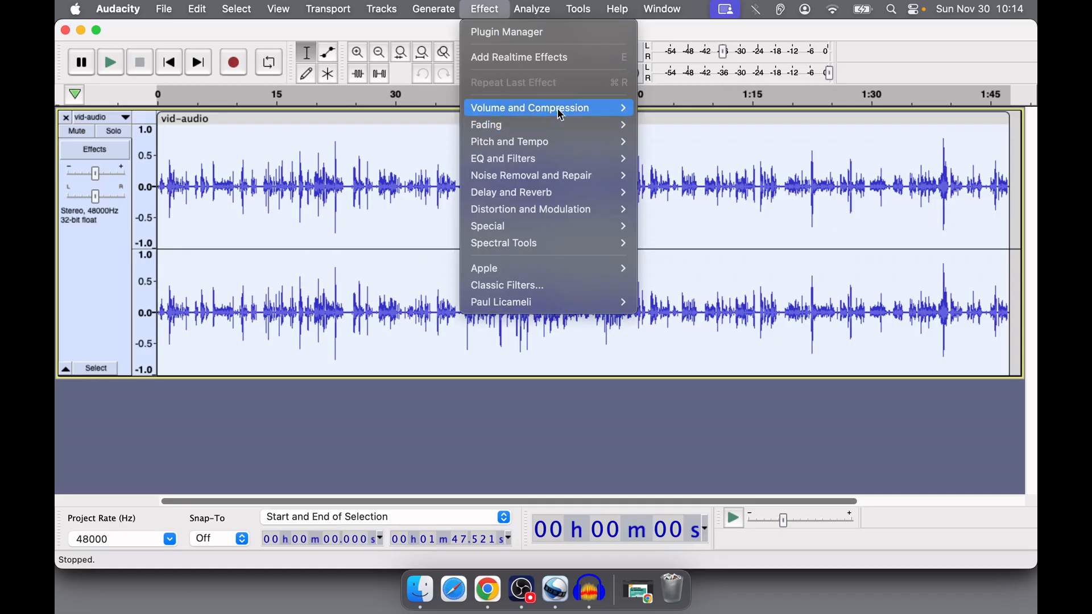
mouse_move(555, 108)
left_click(690, 146)
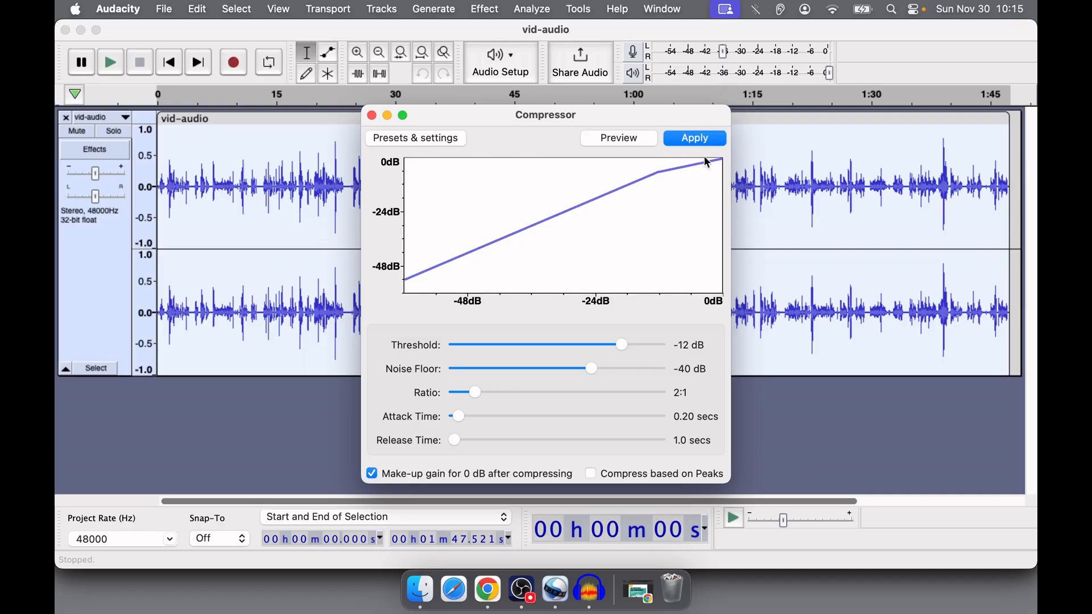
left_click(371, 115)
- Examine the available audio export formats, then switch to OpenShot and select vid-audio.mp3 among the project files
left_click(168, 9)
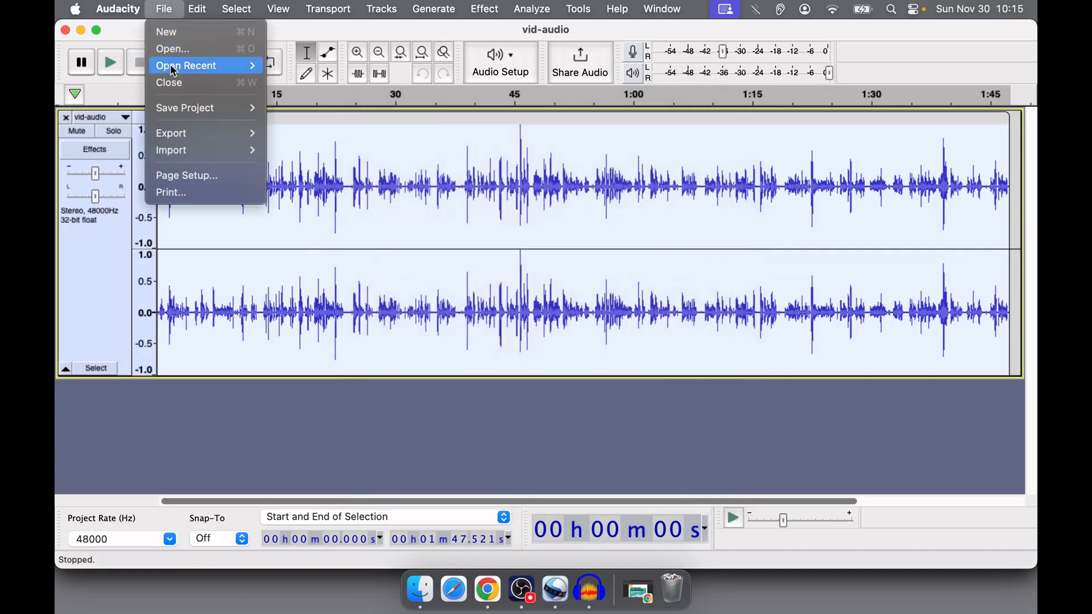
mouse_move(185, 137)
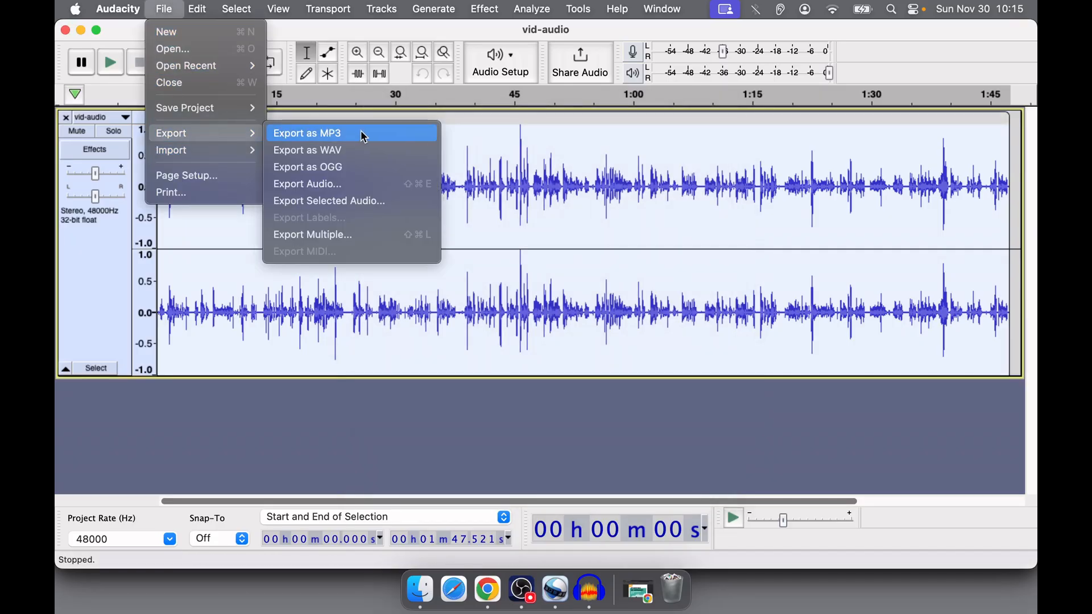
left_click(562, 595)
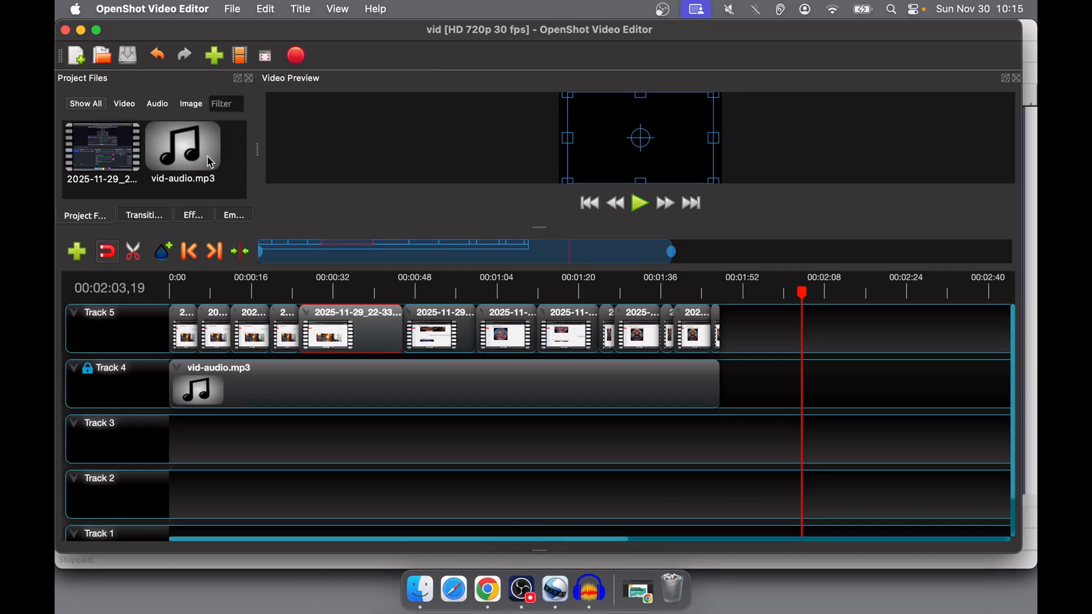
mouse_move(188, 154)
left_mouse_down()
mouse_move(256, 385)
mouse_move(194, 385)
mouse_move(199, 435)
mouse_move(147, 397)
mouse_move(180, 166)
left_mouse_up()
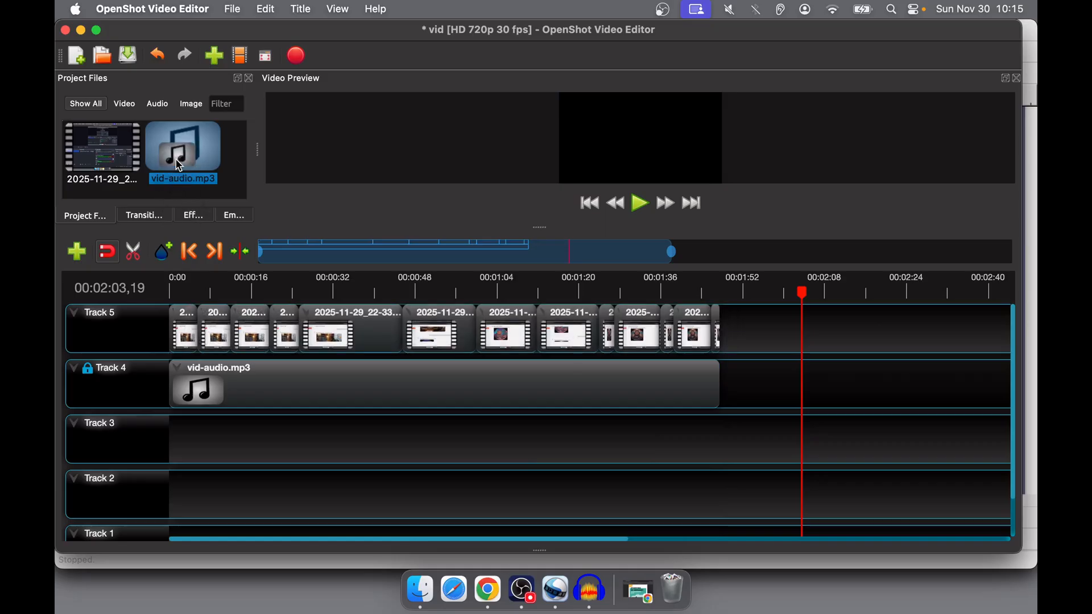
- Open the video export settings and examine the advanced Export To choices, keeping Video & Audio
left_click(296, 57)
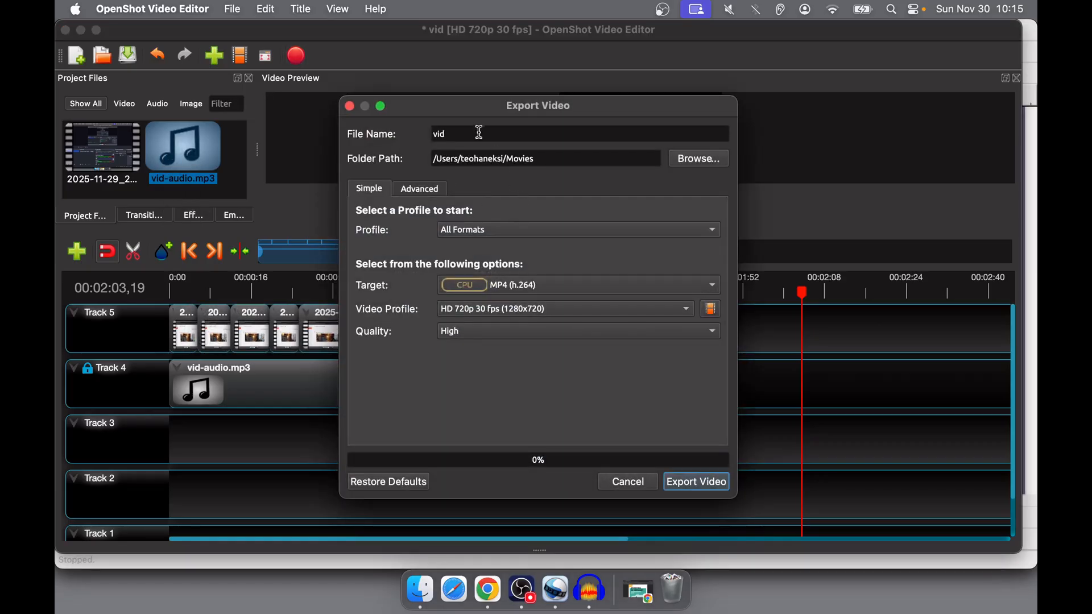
left_click(411, 189)
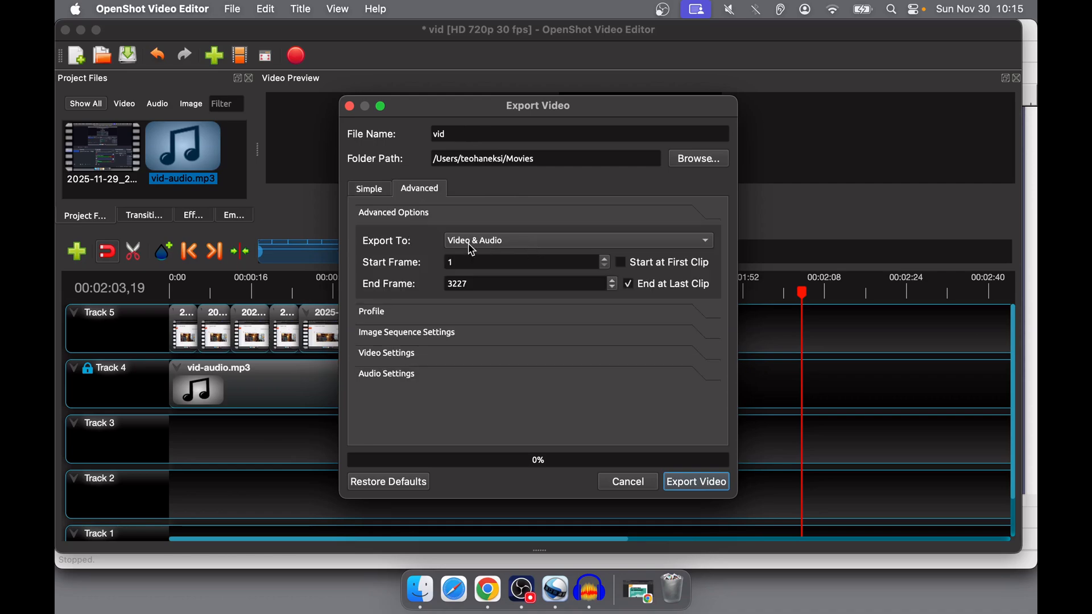
left_click(576, 246)
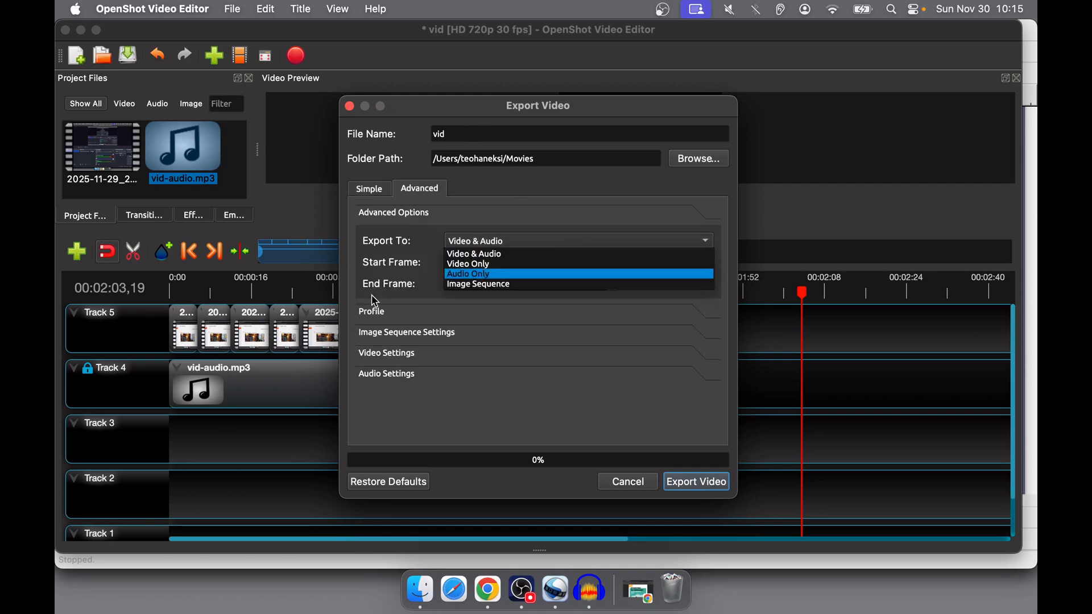
left_click(514, 215)
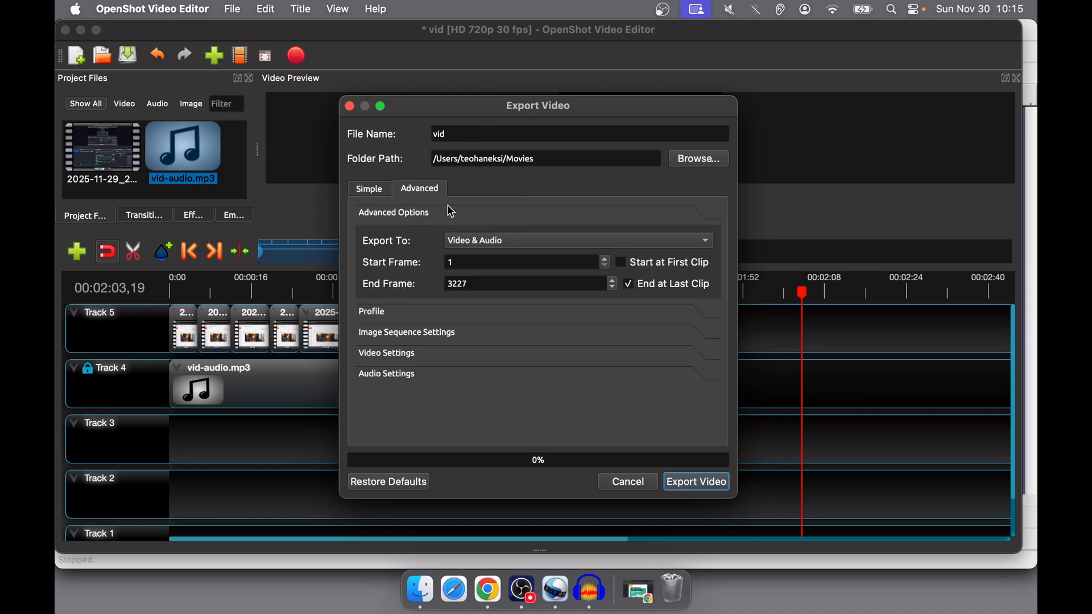